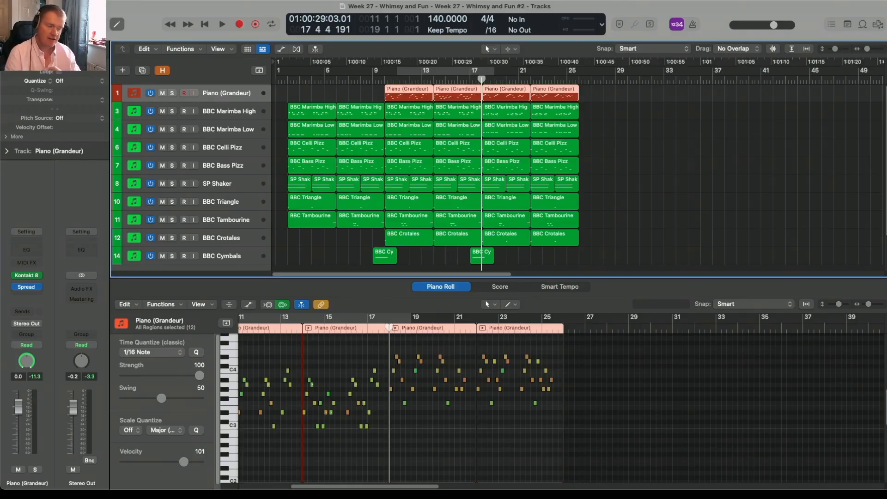
- Inspect the notes of the first four BBC Marimba High regions in the Piano Roll
left_click_drag(323, 98, 359, 115)
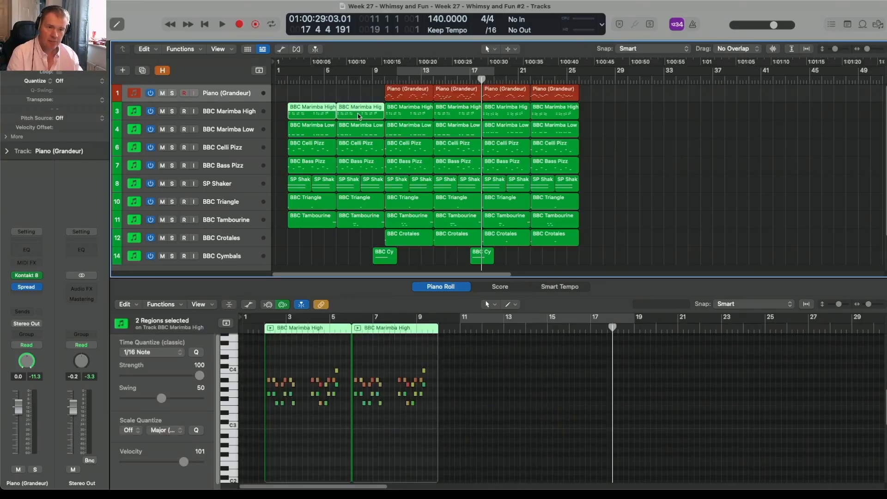
left_click(411, 117)
left_click(446, 118)
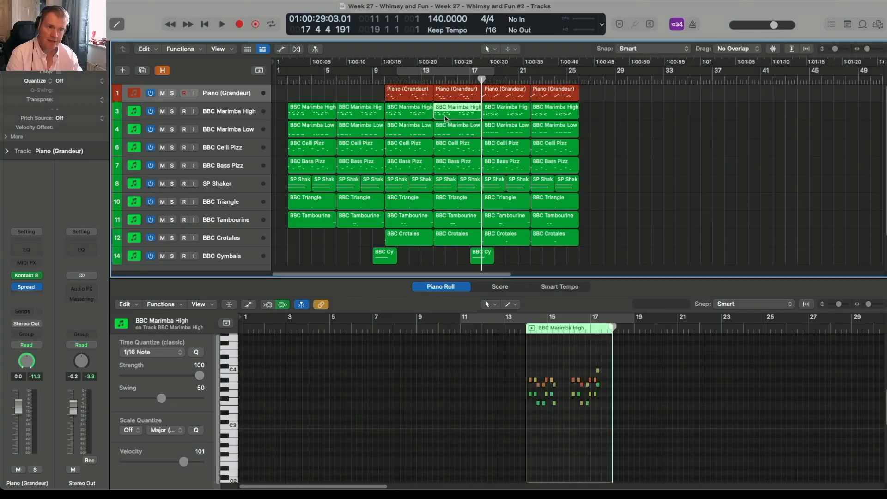
- Examine the first and third Piano (Grandeur) regions in Score view while playing the arrangement from bar 10
left_click(384, 80)
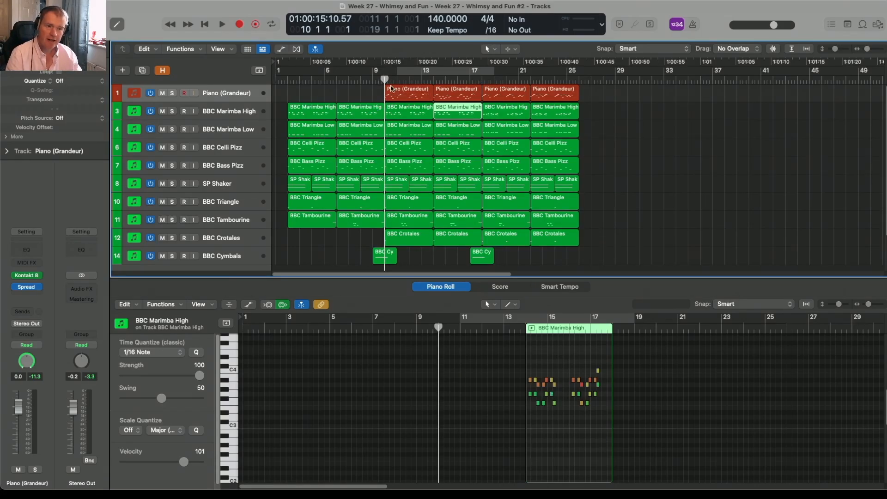
left_click(391, 89)
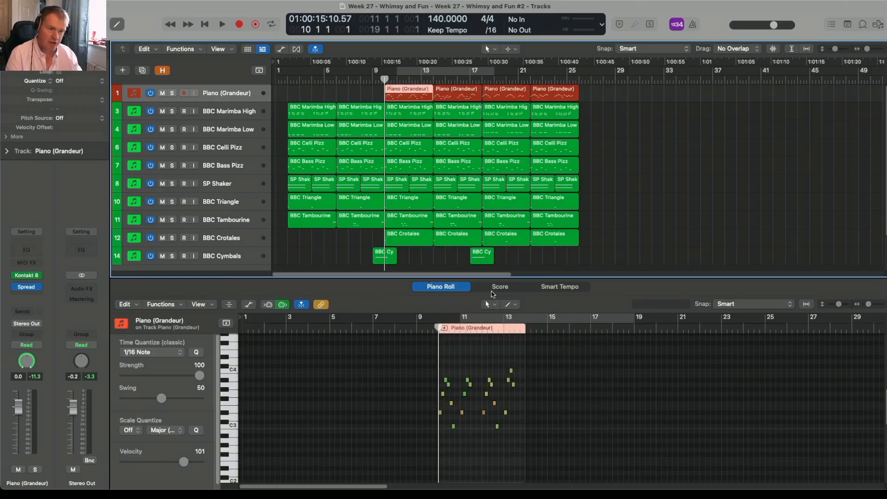
left_click(492, 288)
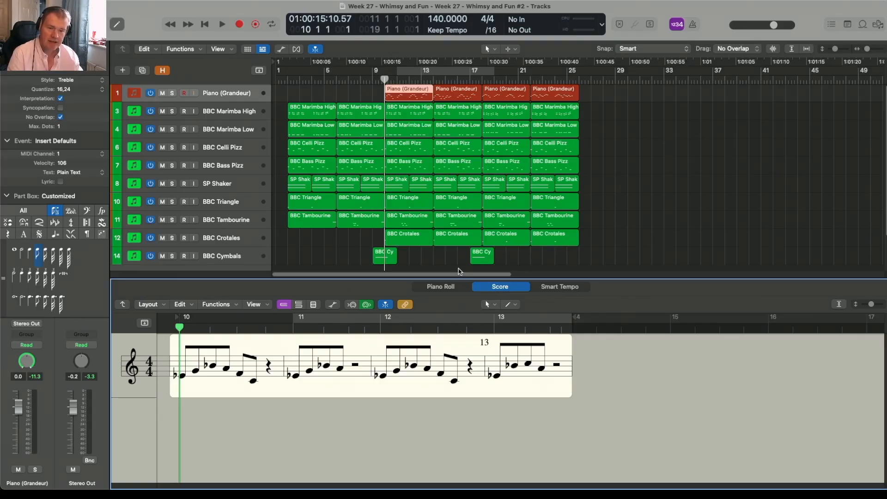
key("space")
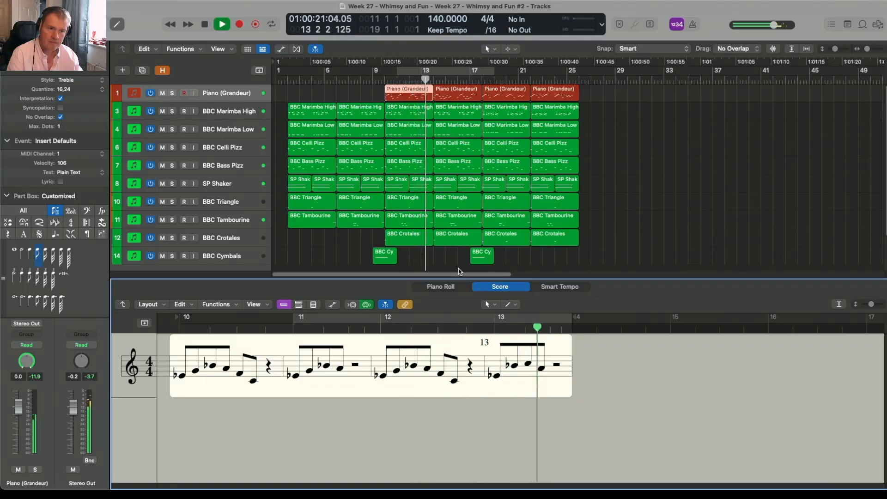
left_click(490, 99)
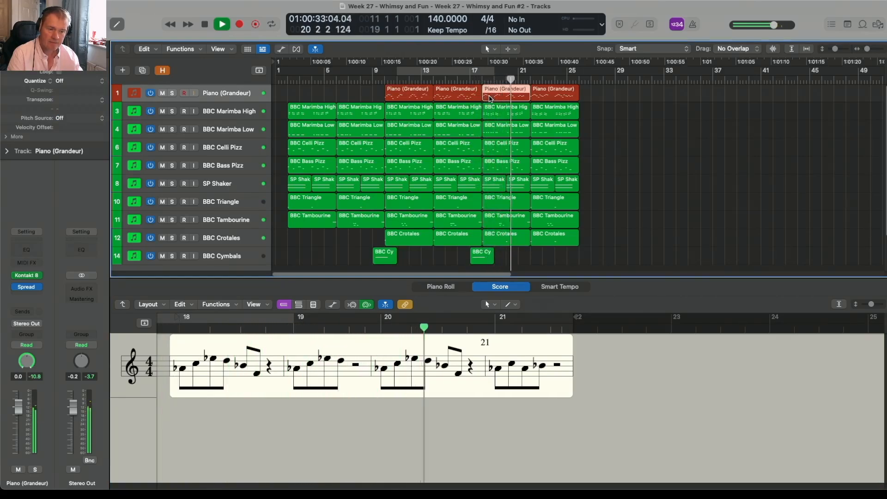
key("space")
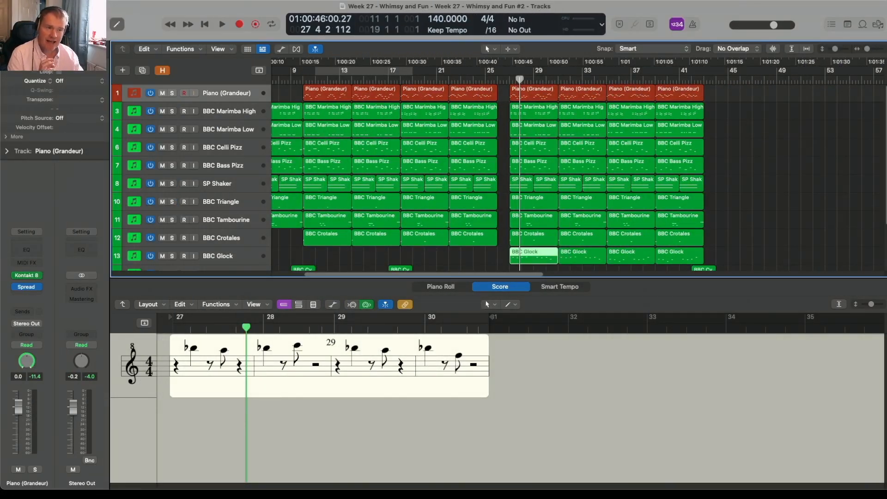
- Audition the transition across the gap around bar 26 into the section with the BBC Glock
double_click(489, 80)
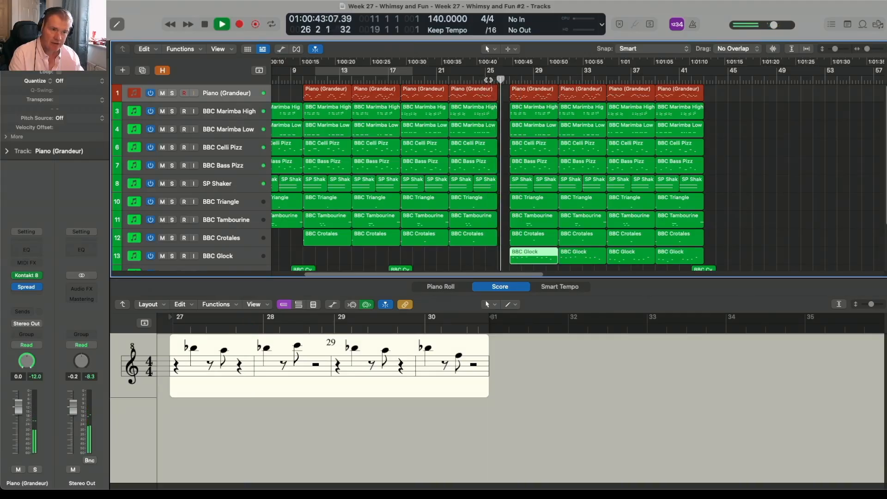
key("space")
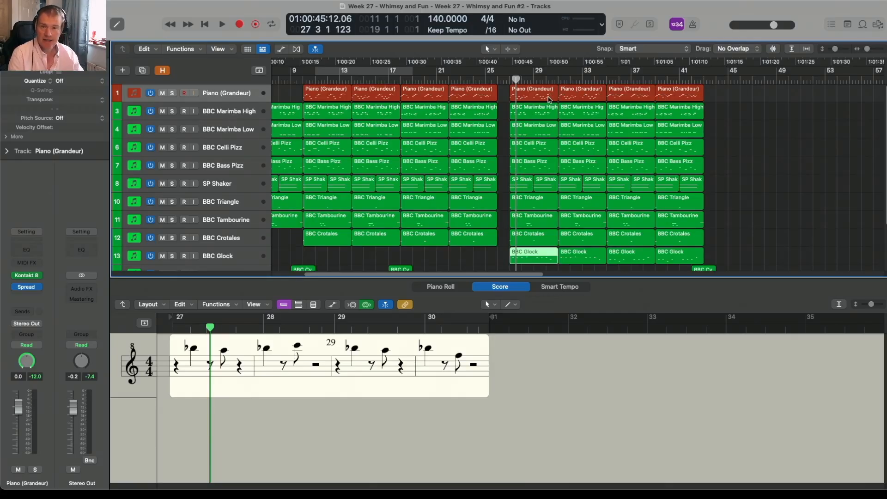
scroll(512, 199, "down", 1)
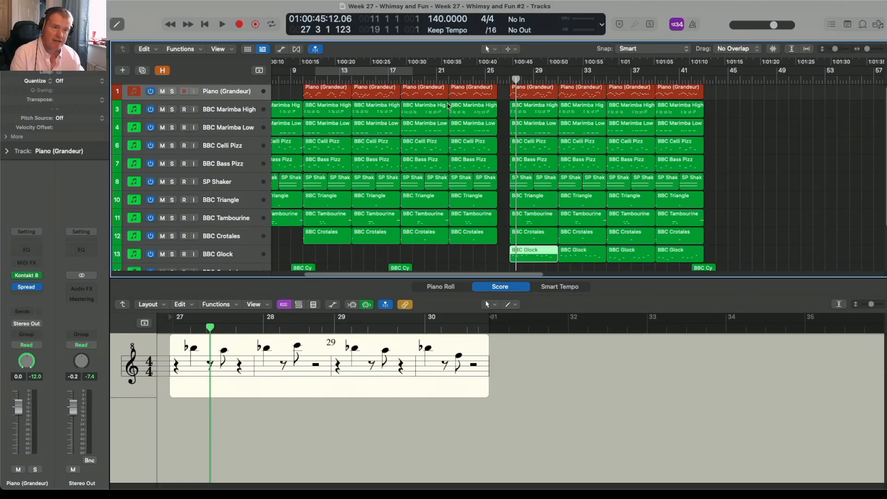
left_click(507, 80)
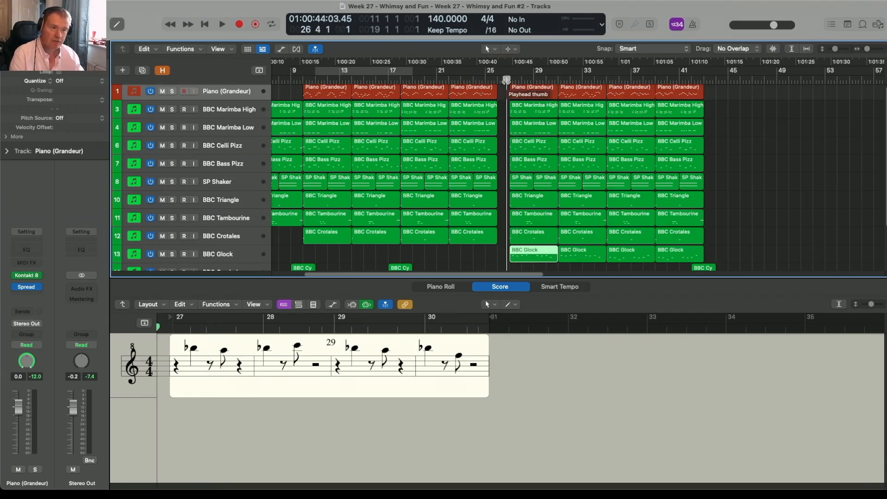
key("space")
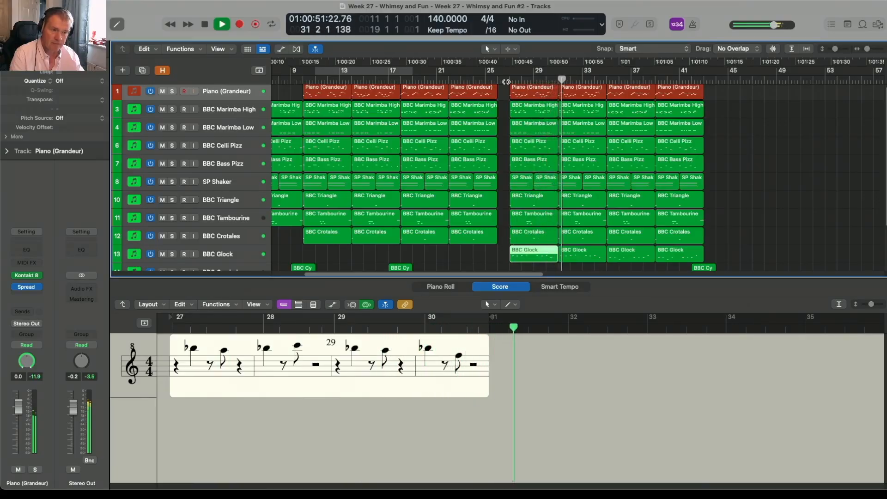
key("space")
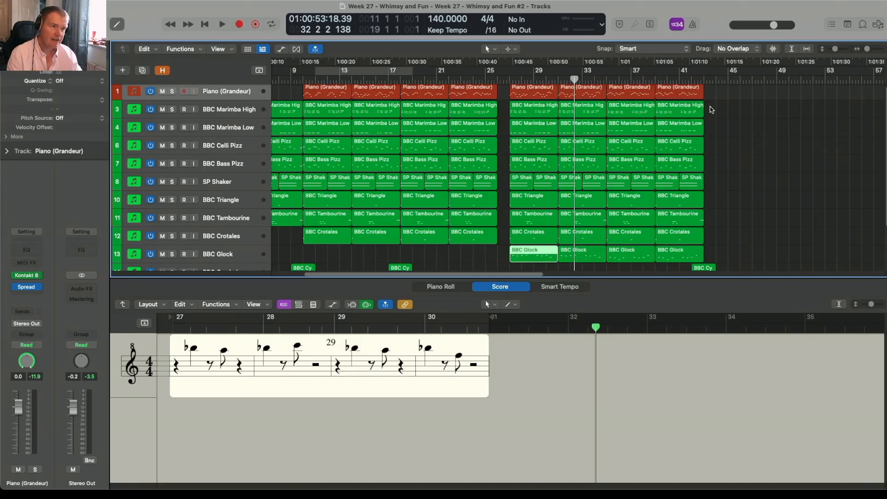
- Select the marimba, bass pizz, triangle and tambourine regions of the sparse section at bar 43 and play it
left_click(700, 81)
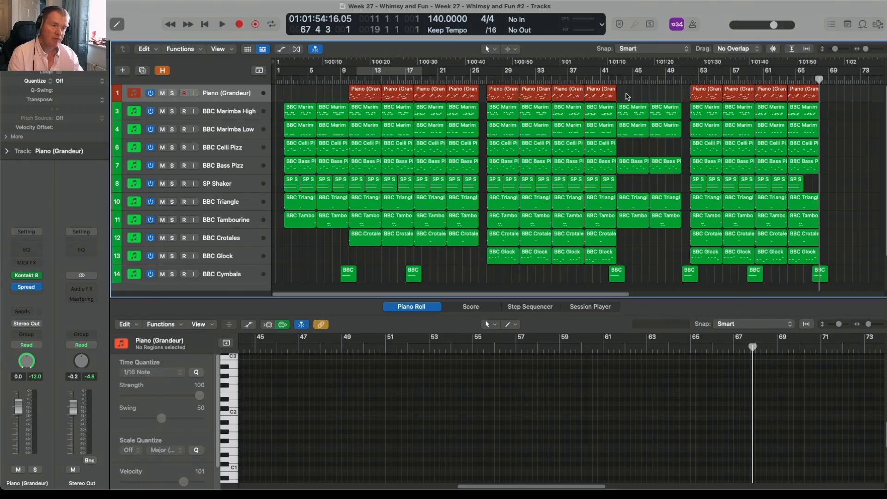
left_click_drag(627, 96, 664, 242)
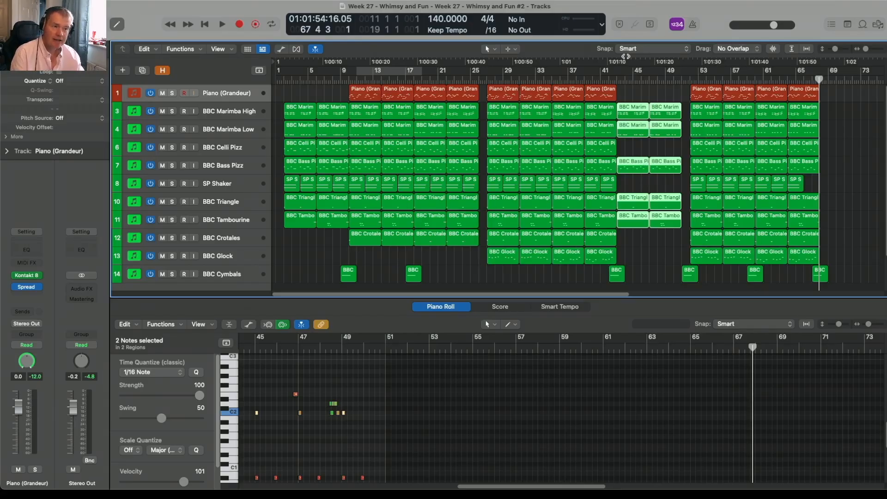
left_click(615, 81)
key("space")
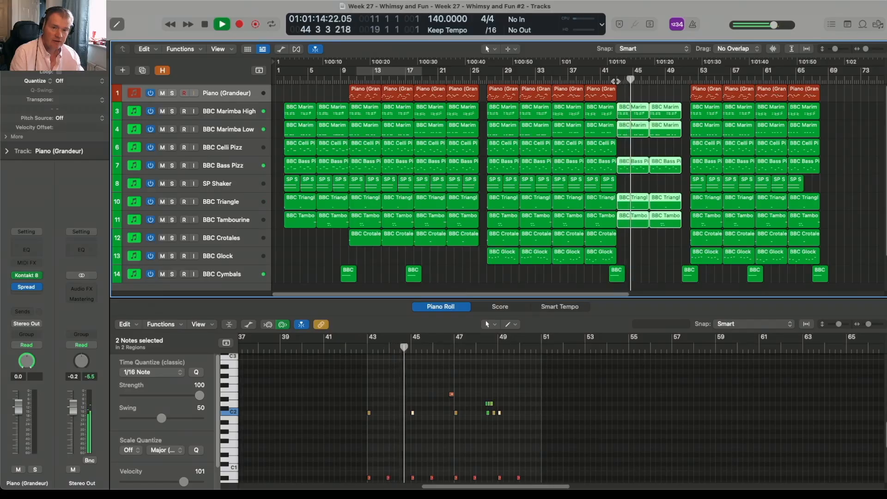
key("space")
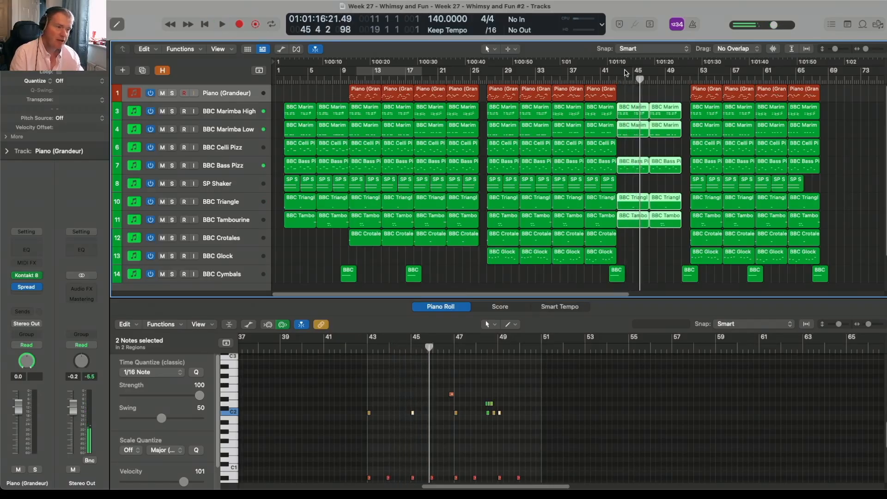
- Play the gap from bar 51 leading into the final section
left_click(677, 79)
key("space")
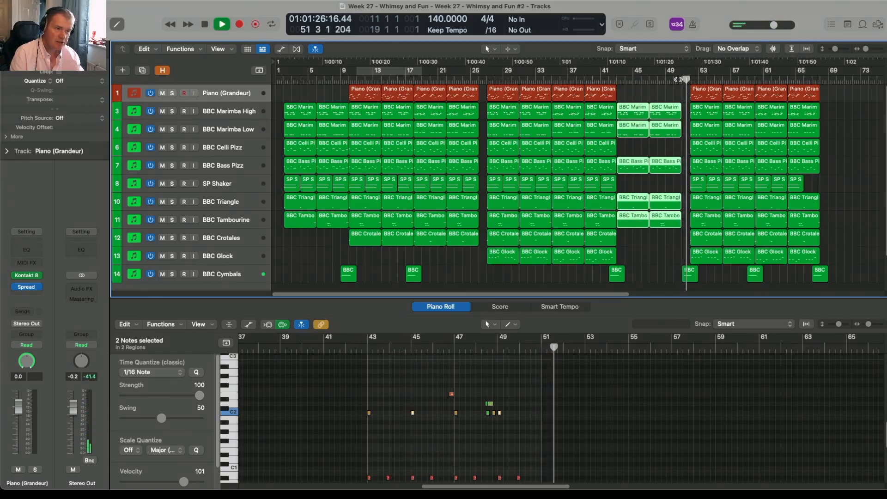
key("space")
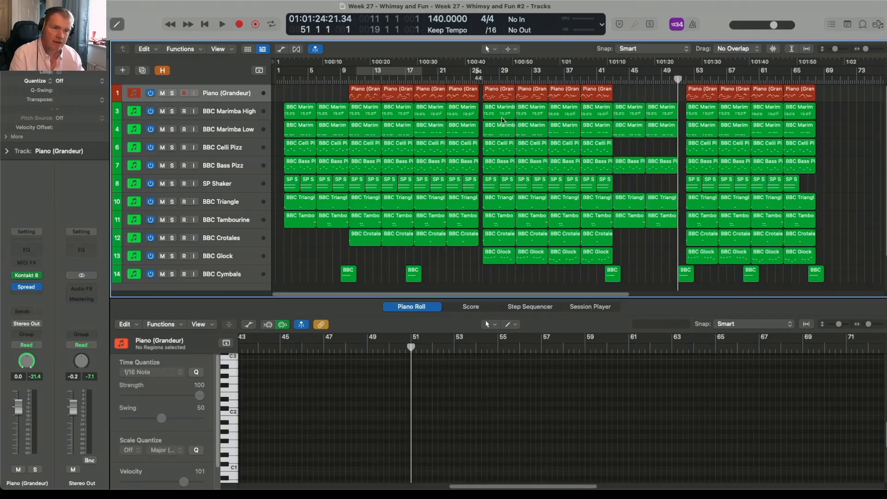
- Play from bar 24 through the 2/4 bar into the following section to hear the shortened transition
left_click(470, 81)
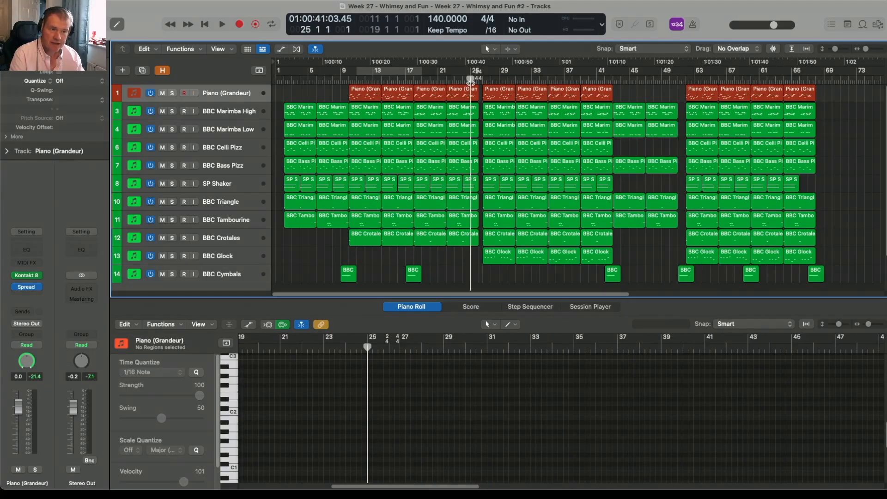
left_click(462, 81)
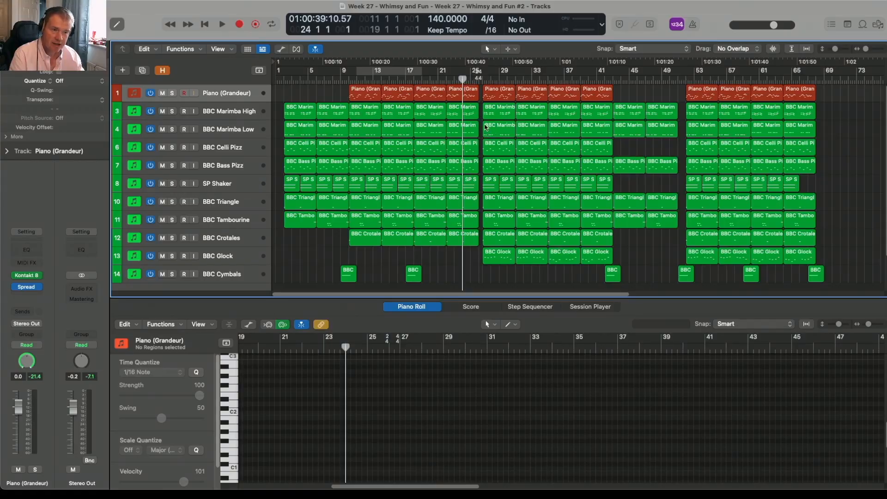
key("space")
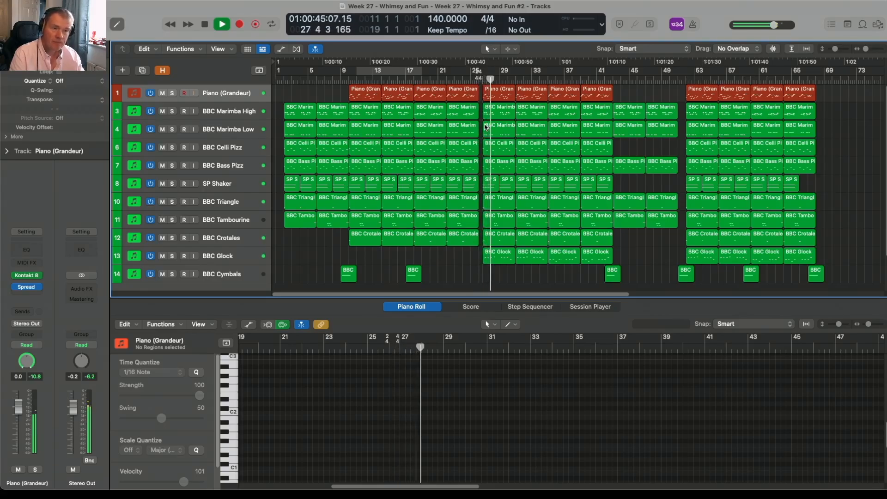
key("space")
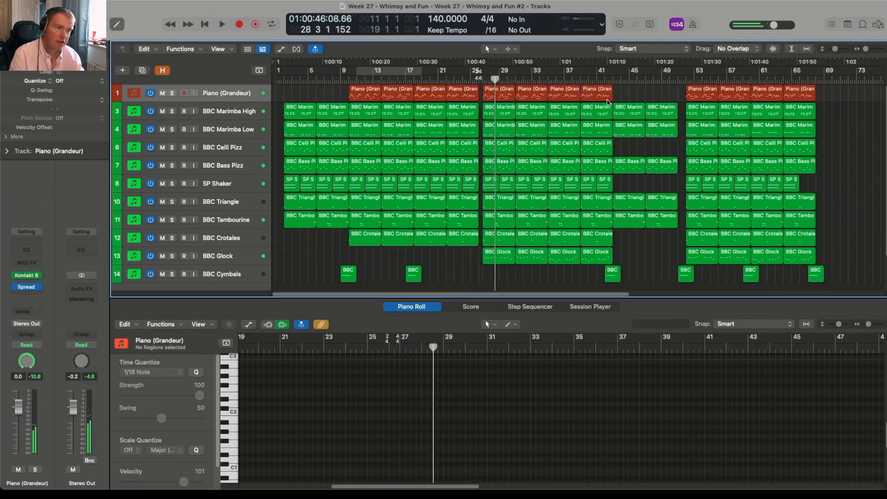
- Show the global tracks and add a 2/4 time signature change at bar 51
left_click(677, 79)
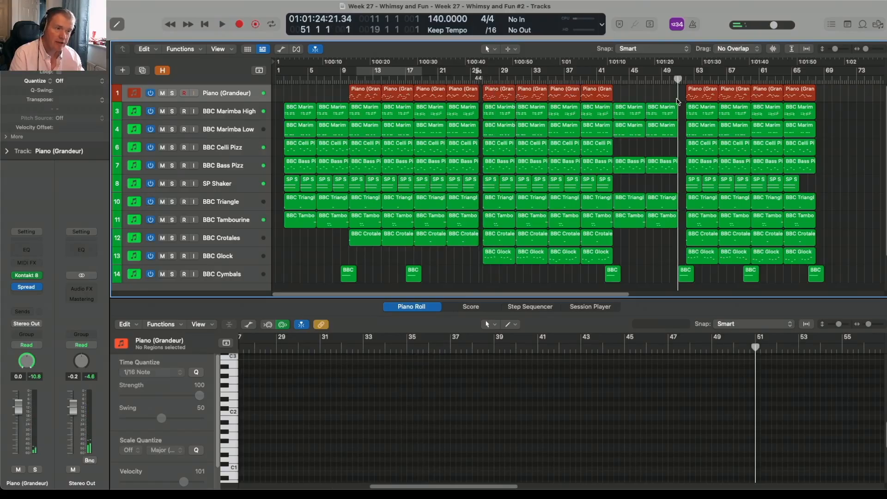
left_click(261, 72)
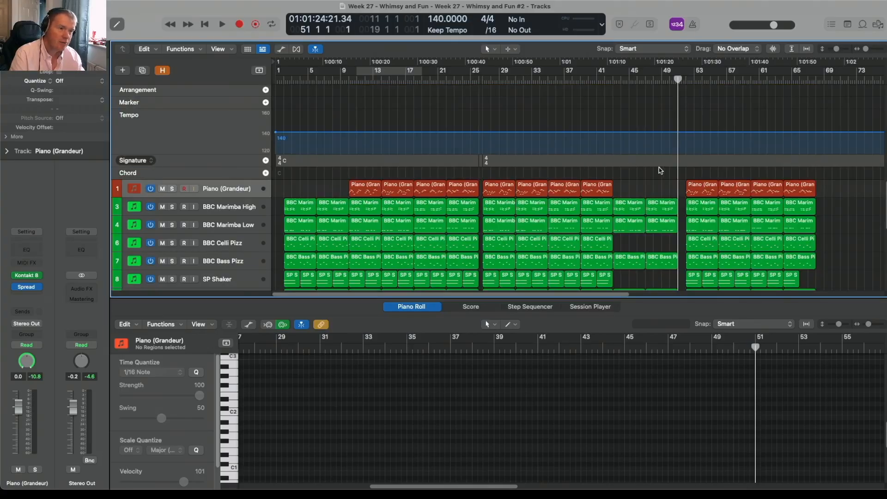
left_click(266, 160)
left_click(270, 164)
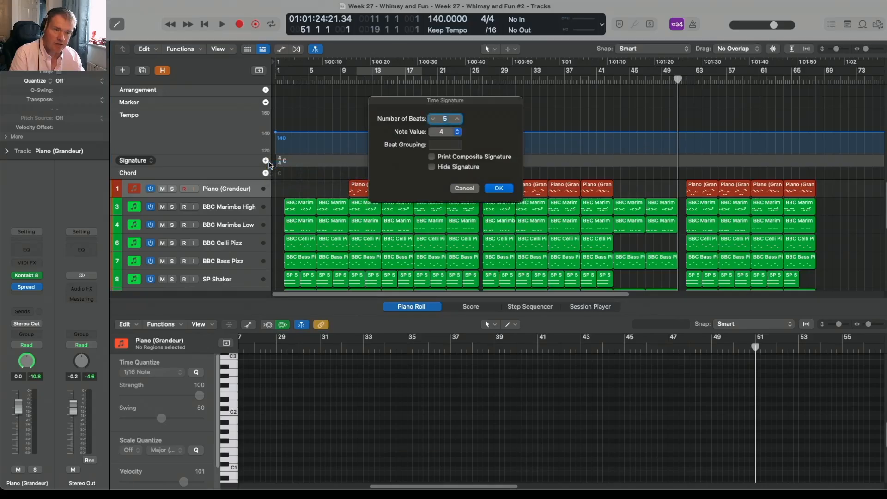
left_click(437, 121)
left_click(498, 188)
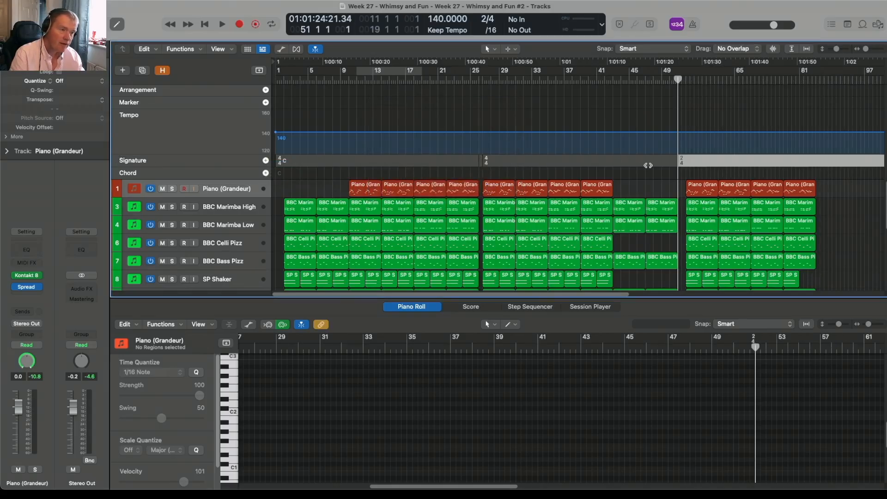
- Add a 4/4 time signature change at bar 52 and hide the global tracks
left_click_drag(678, 81, 681, 81)
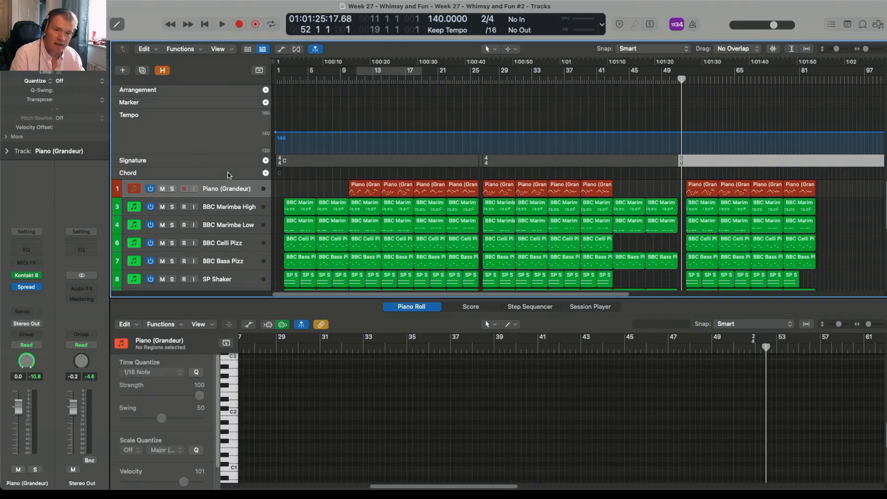
left_click(266, 160)
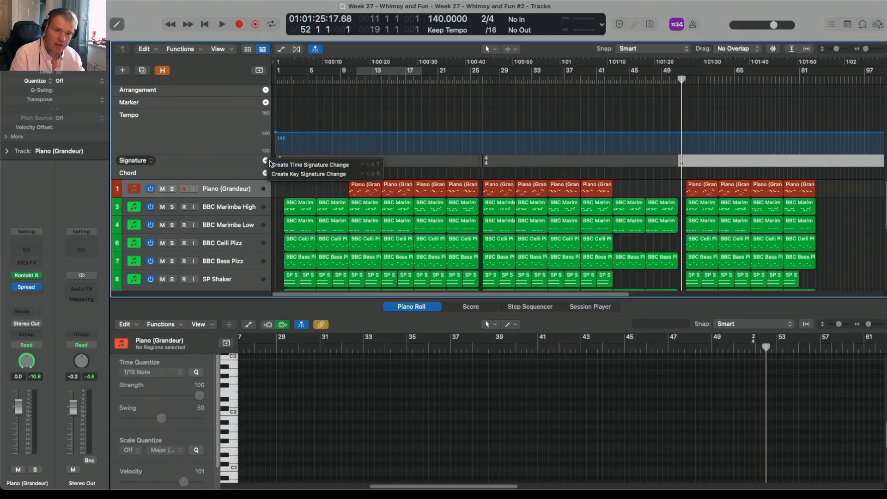
left_click(300, 164)
left_click(457, 118)
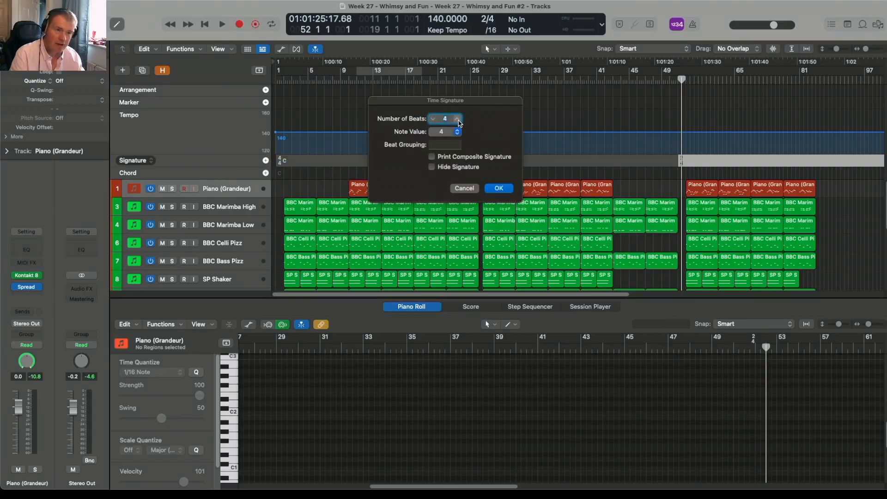
left_click(499, 189)
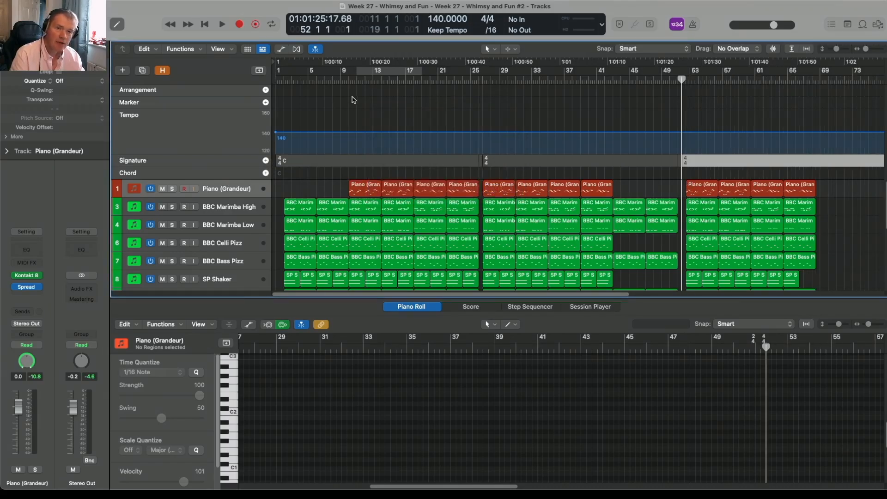
left_click(260, 71)
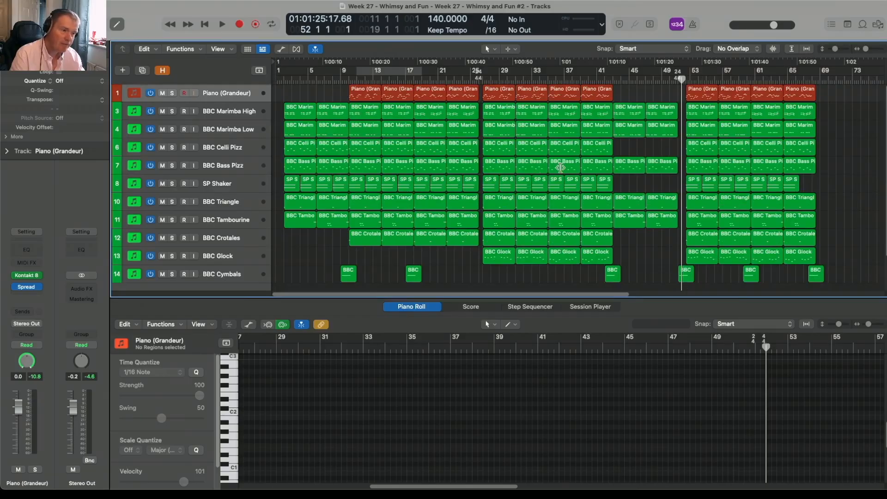
- Move all regions of the final section earlier so its piano starts at bar 52, and play the transition into it
left_click_drag(845, 280, 692, 91)
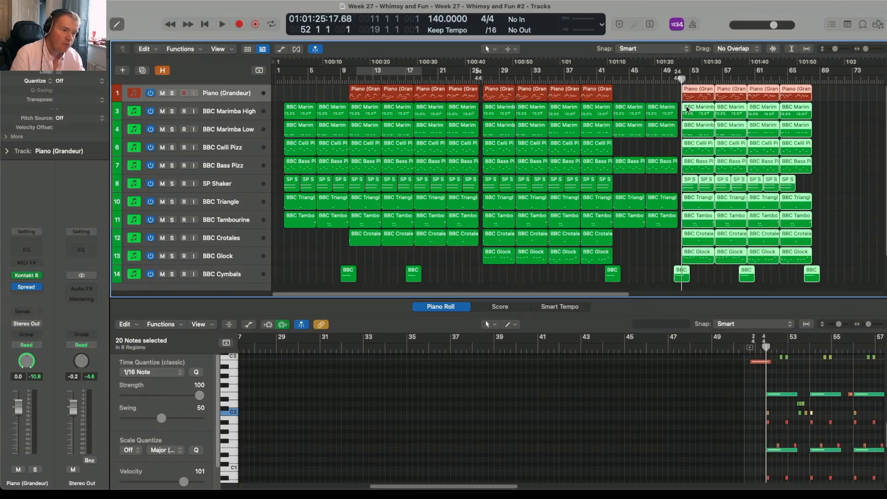
left_click(663, 80)
key("space")
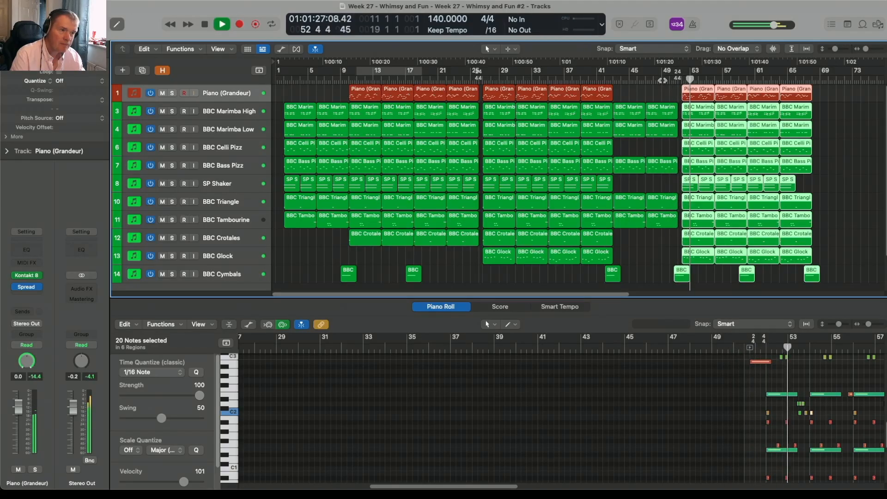
- Play the section from around bar 35, muting and unmuting the BBC Xylophone track to hear what it adds
key("space")
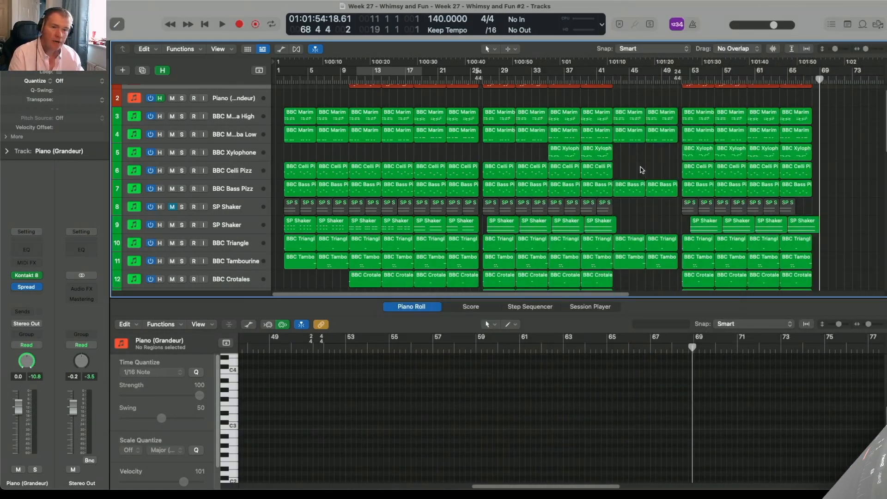
left_click(243, 153)
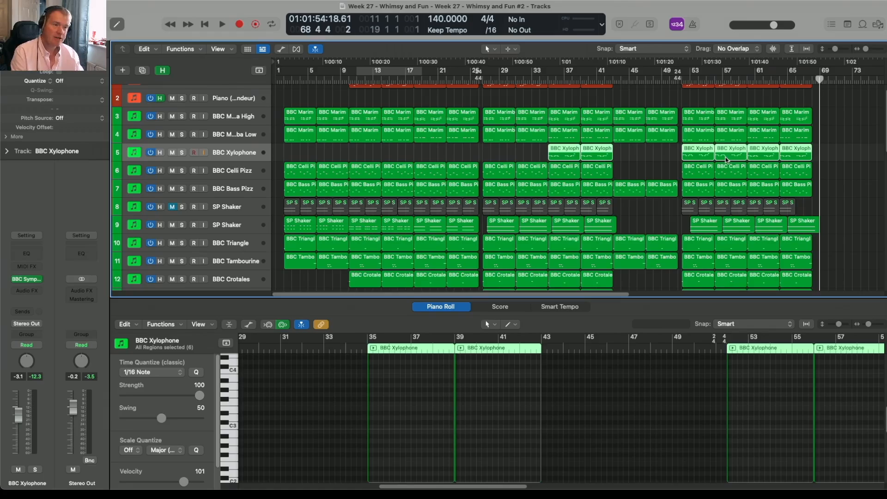
left_click(544, 79)
key("space")
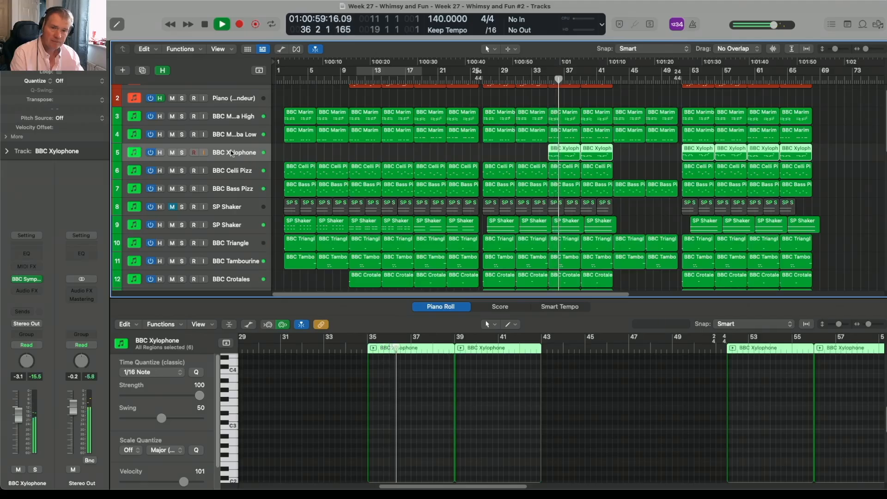
left_click(171, 153)
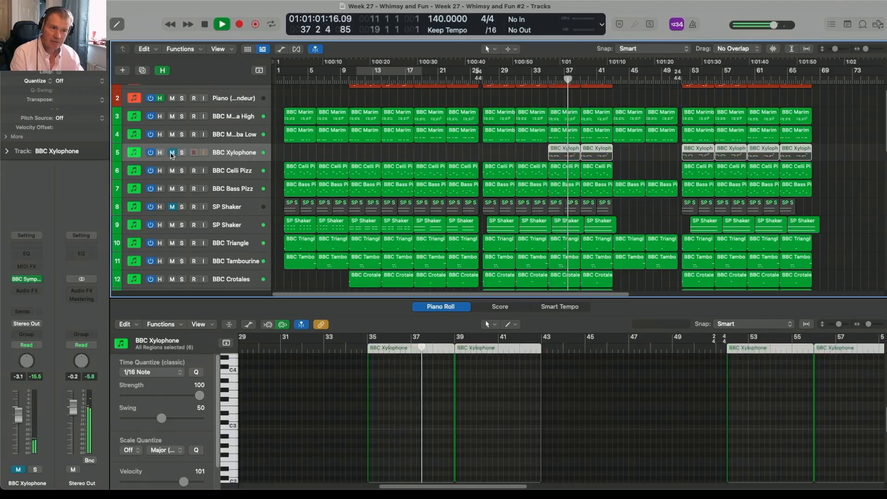
left_click(172, 153)
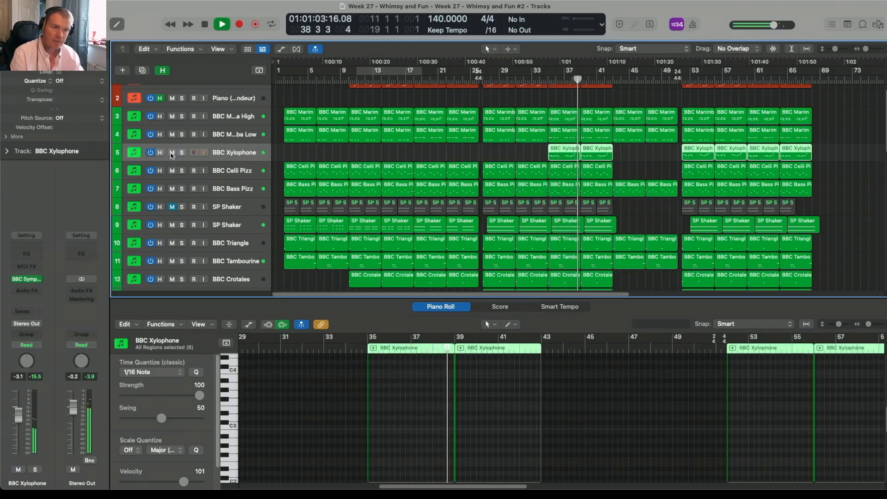
key("space")
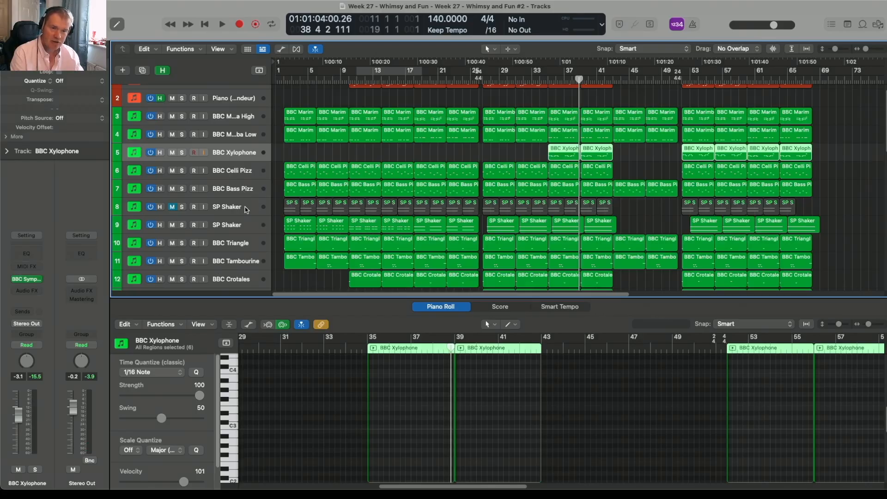
- Inspect the unmuted SP Shaker track's regions at bars 2, 10 and 18 and listen to their changing patterns
left_click(292, 227)
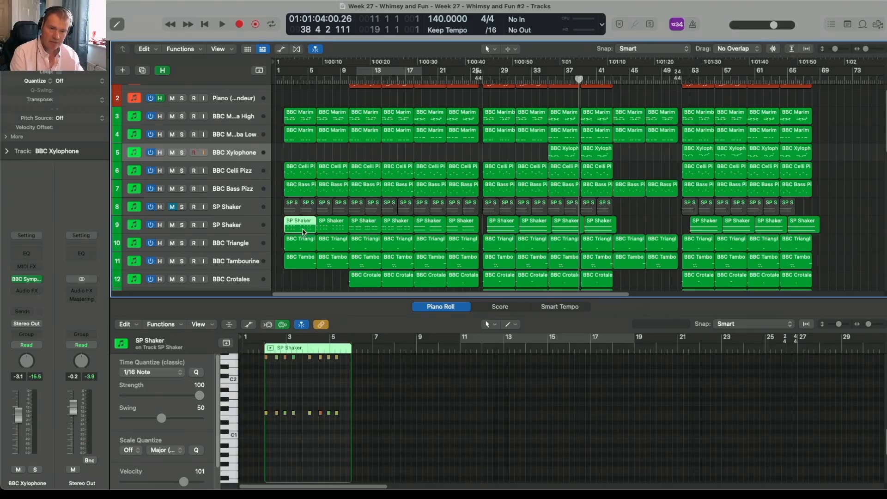
double_click(283, 79)
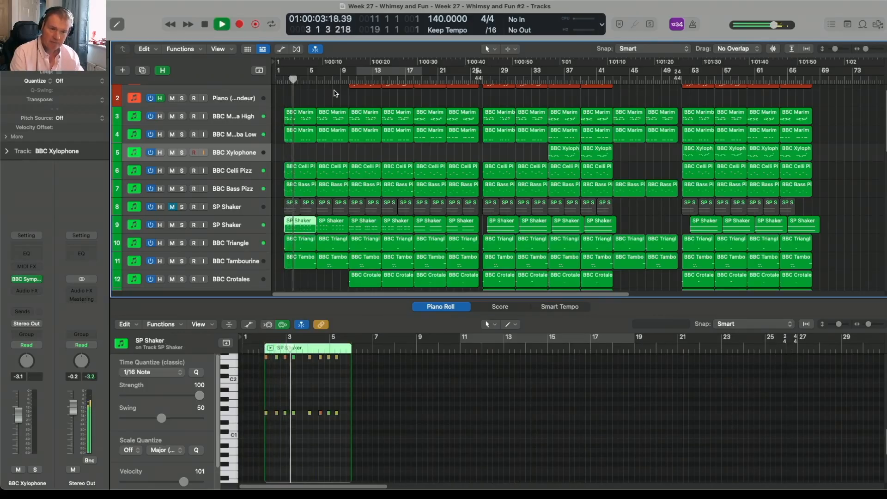
left_click(346, 80)
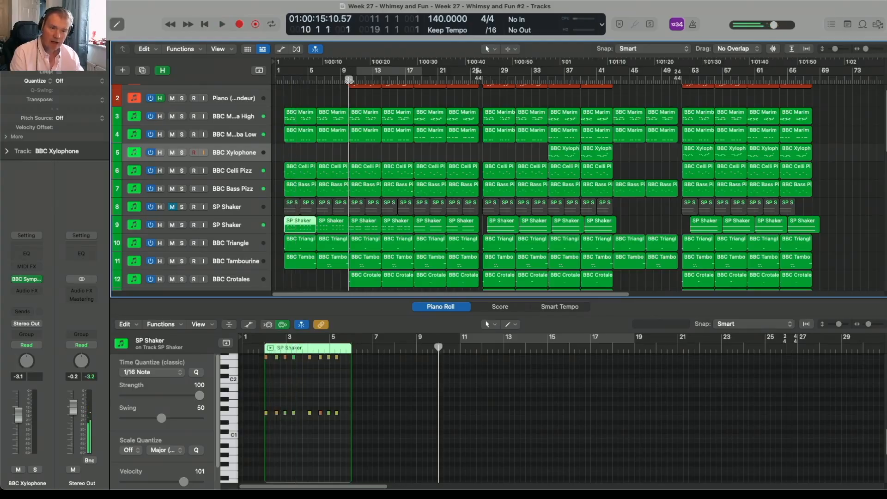
left_click(375, 221)
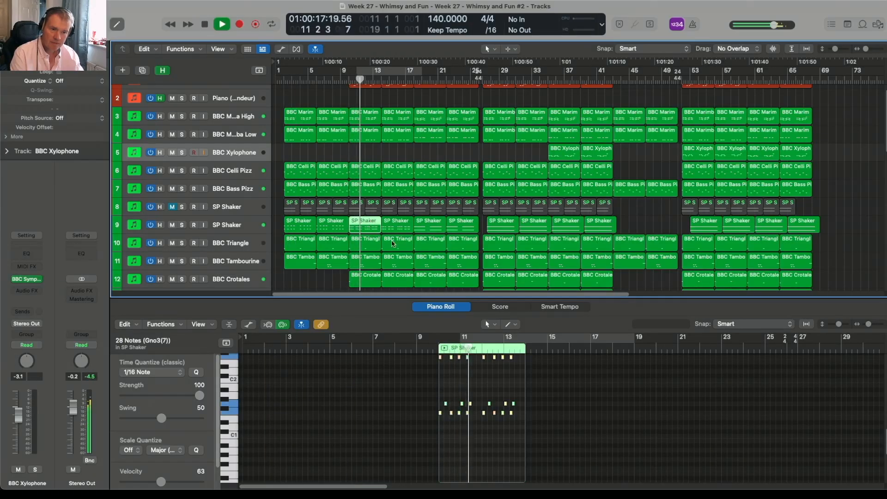
key("space")
left_click(426, 224)
left_click(412, 81)
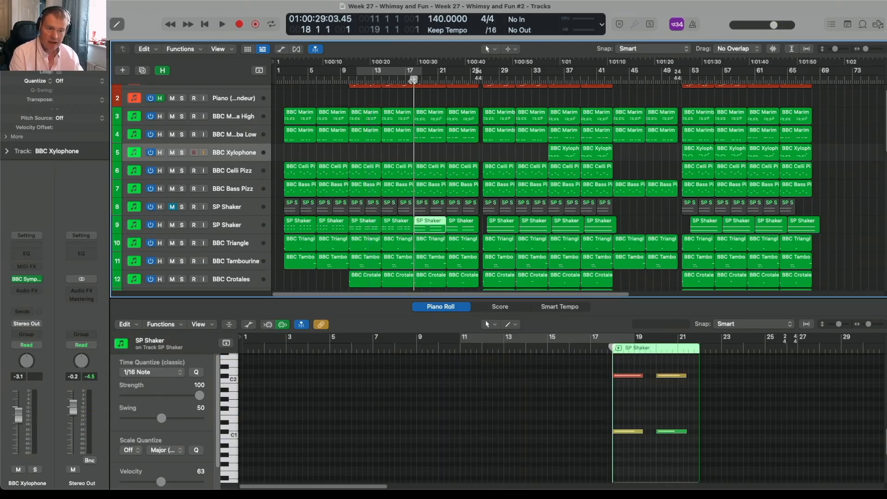
key("space")
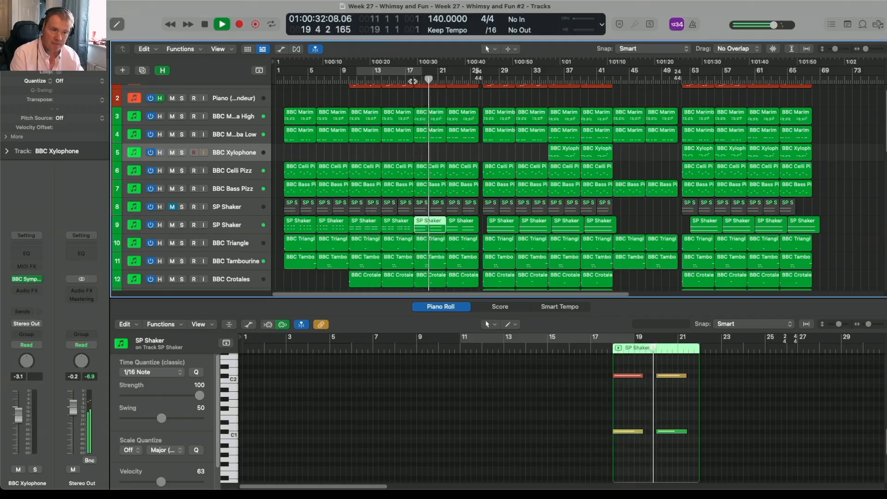
key("space")
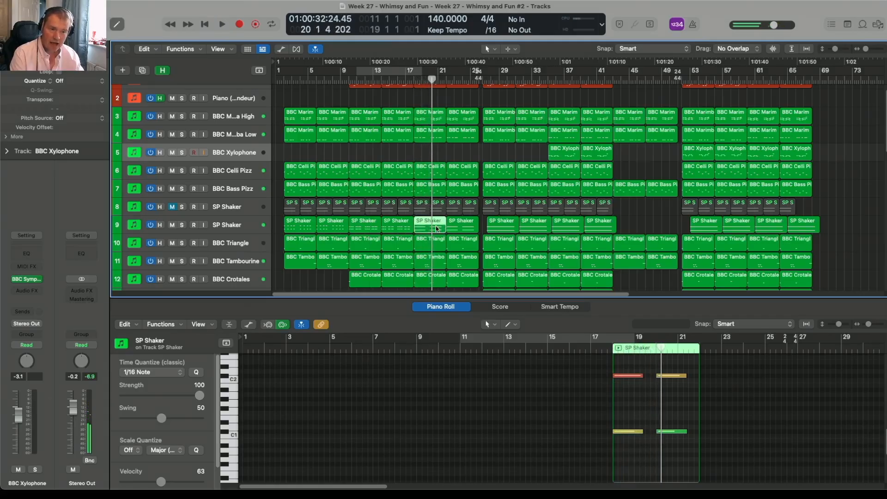
- Move the last eight regions of the unmuted SP Shaker track half a bar earlier, aligning the first group with its section start
left_click(499, 229)
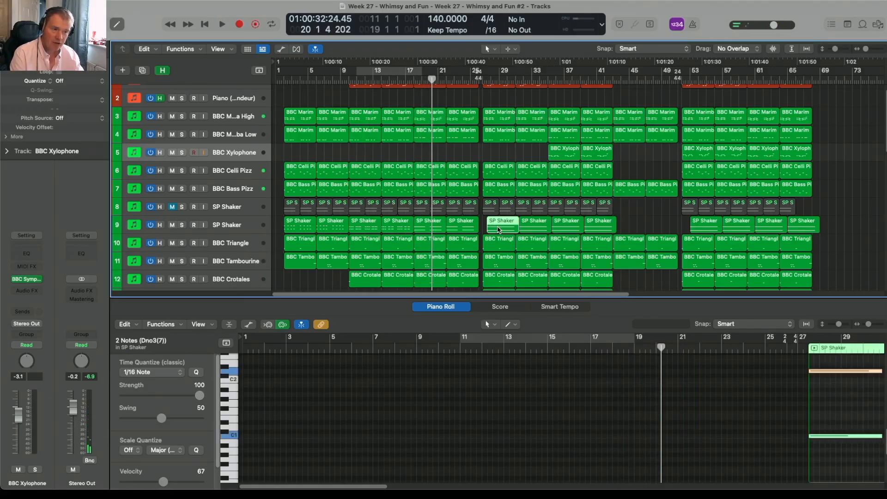
left_click_drag(484, 226, 802, 226)
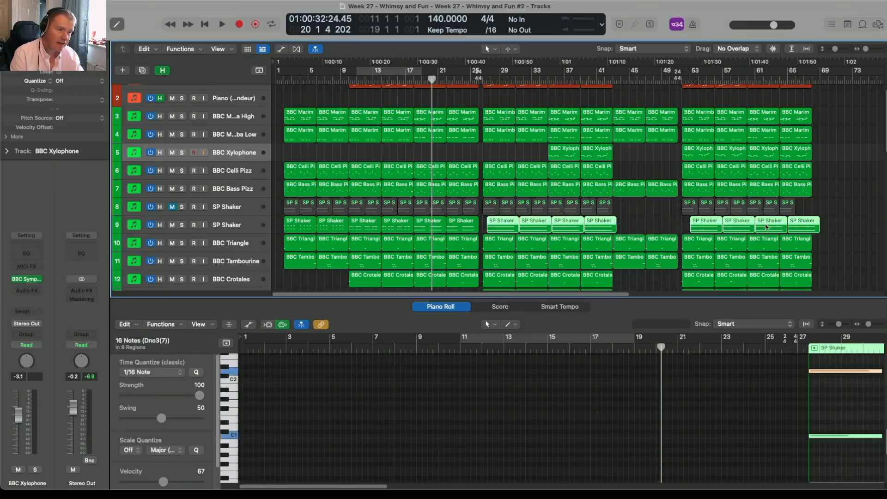
left_click_drag(529, 225, 499, 225)
left_click(619, 222)
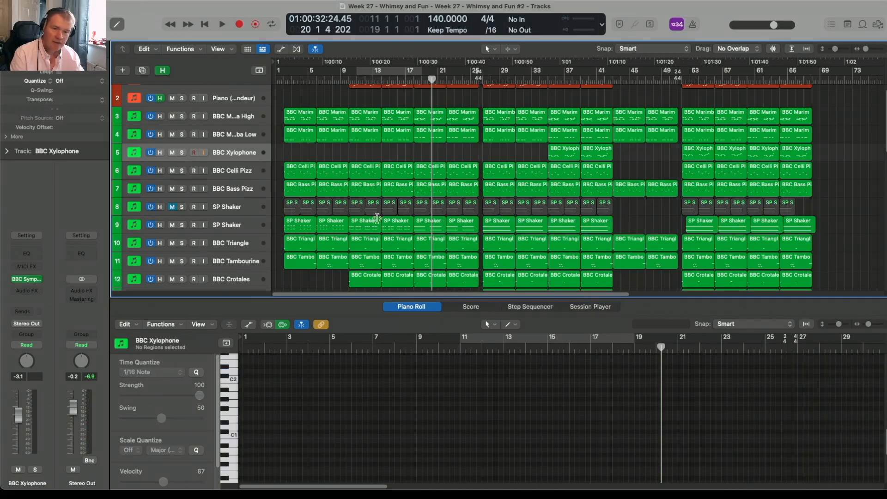
- Delete the muted SP Shaker track together with its regions and clear the region selection
left_click(250, 213)
right_click(251, 212)
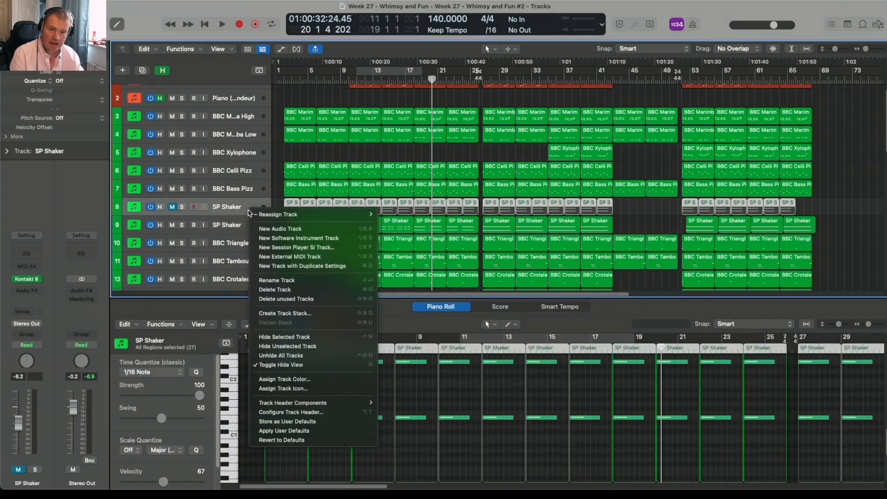
left_click(267, 289)
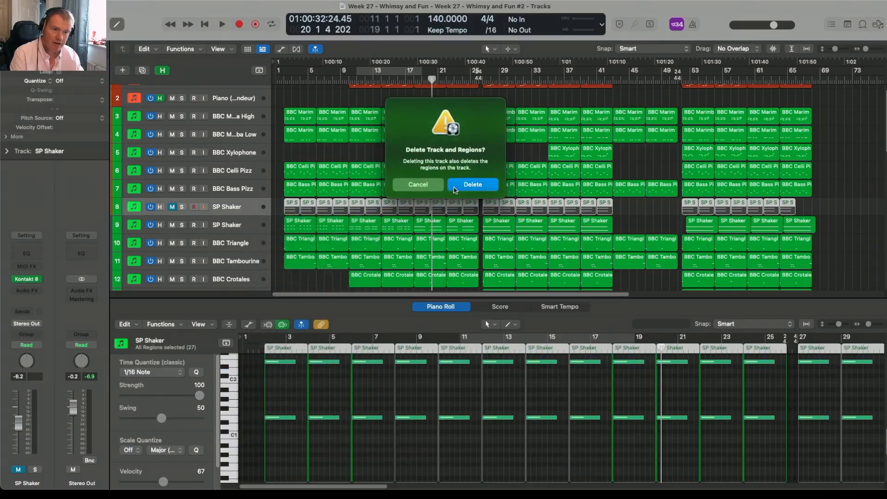
left_click(455, 190)
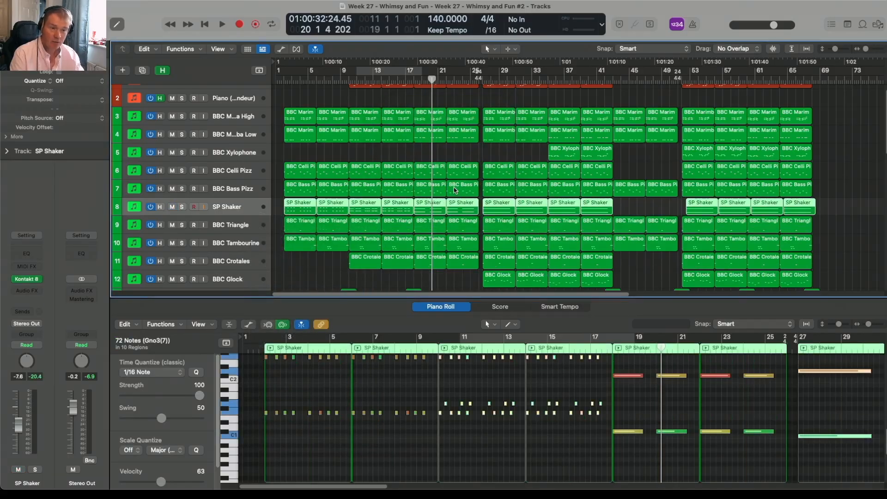
left_click(328, 271)
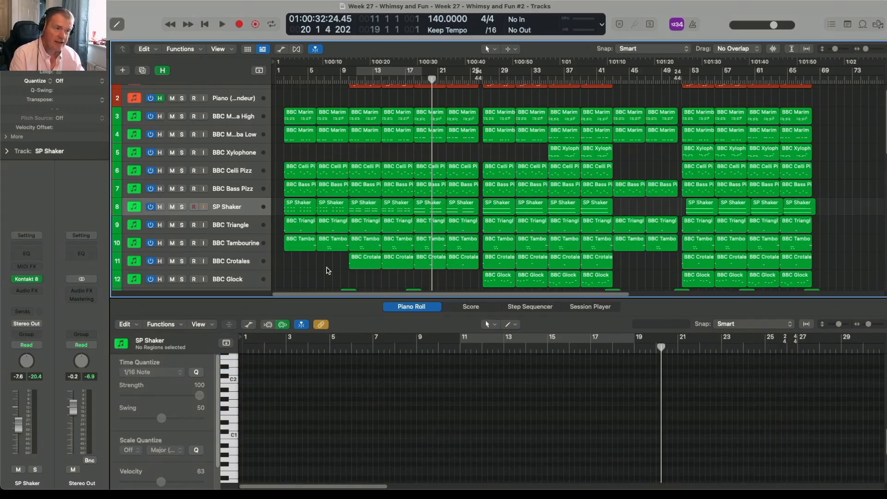
- Play the ending twice from around bar 65 past the final regions to hear how the piece finishes
double_click(791, 83)
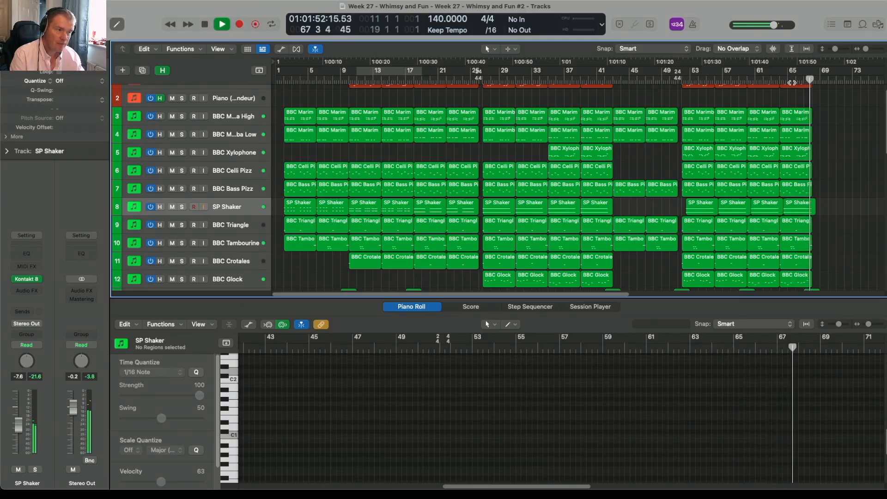
key("space")
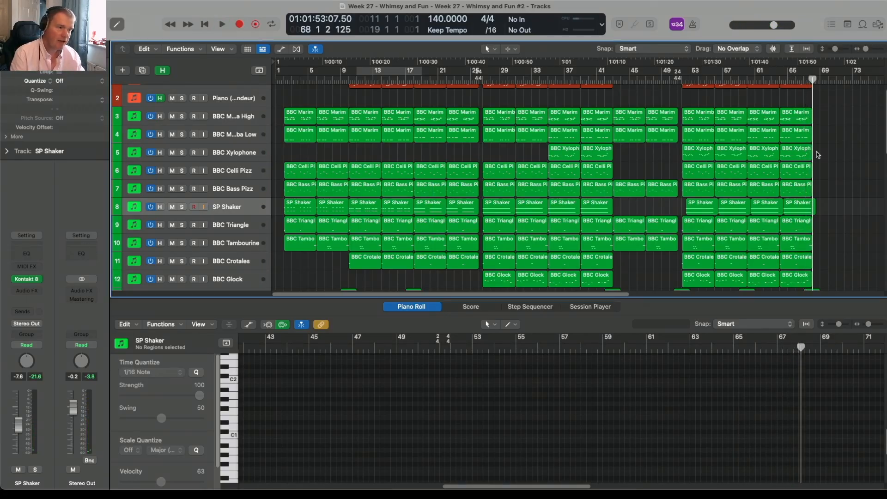
scroll(770, 176, "down", 3)
scroll(770, 176, "up", 4)
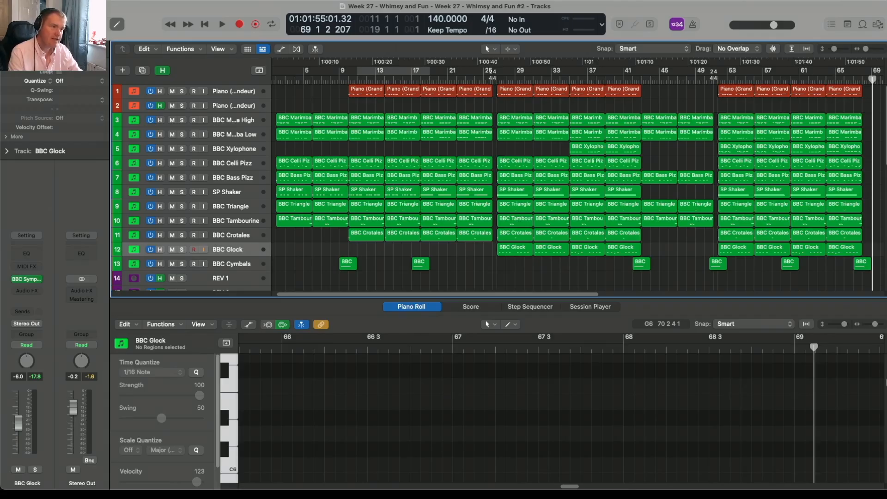
left_click(842, 79)
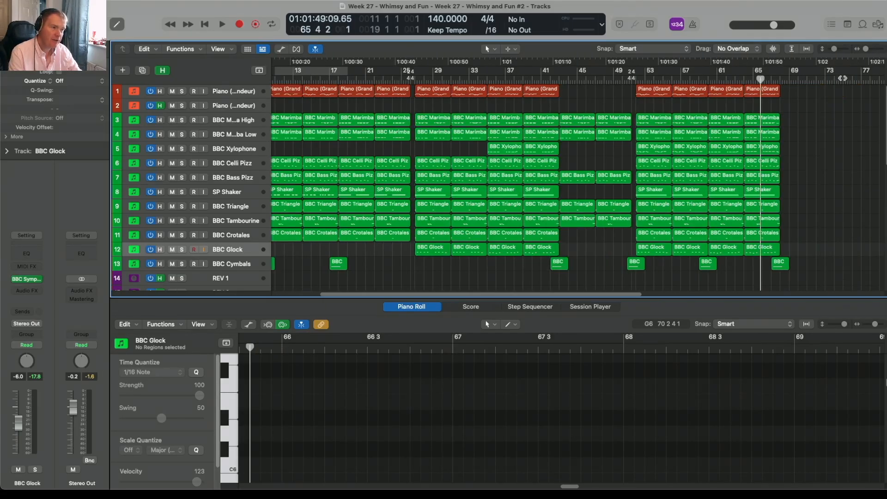
key("space")
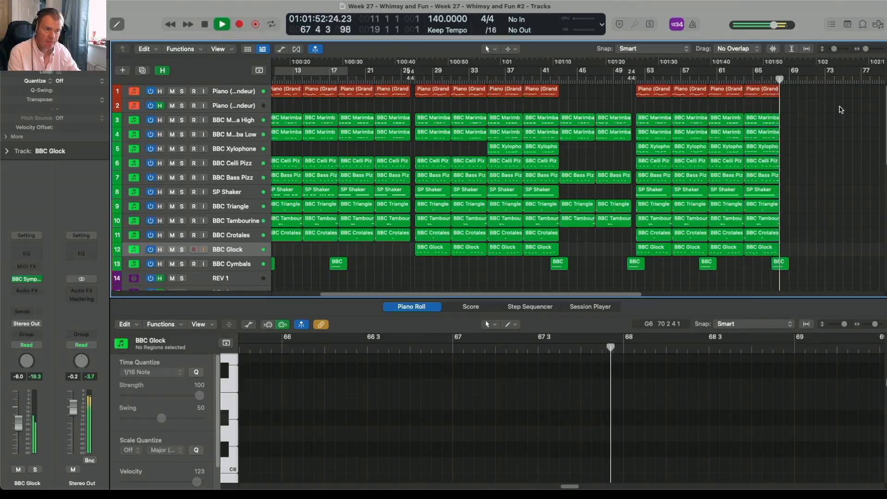
key("space")
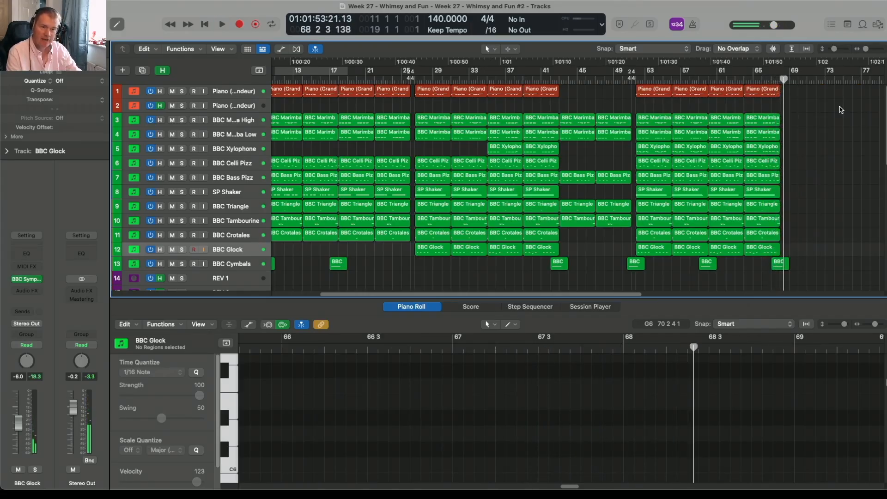